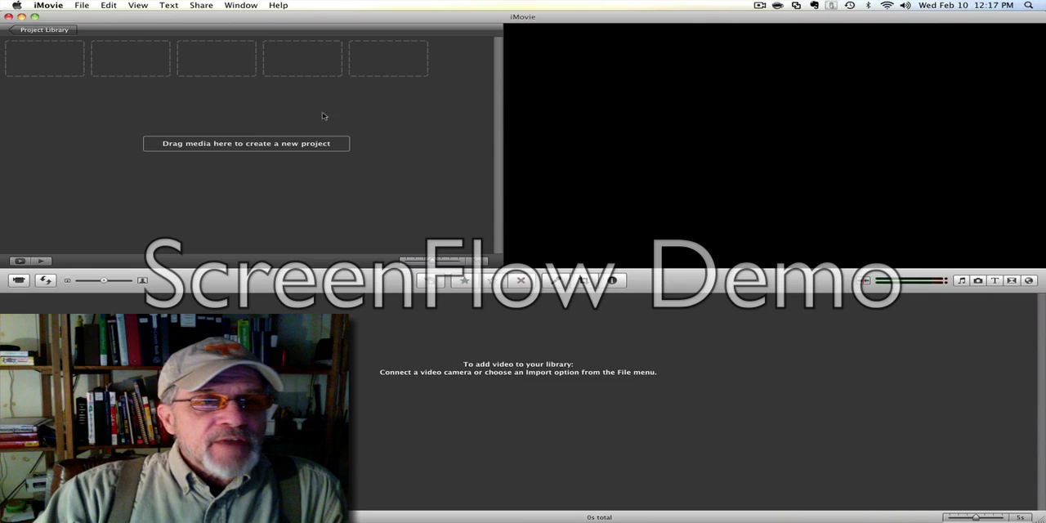
Create a new project named "How To Use iMovie".
{"action": "left_click", "coordinate": [83, 7]}
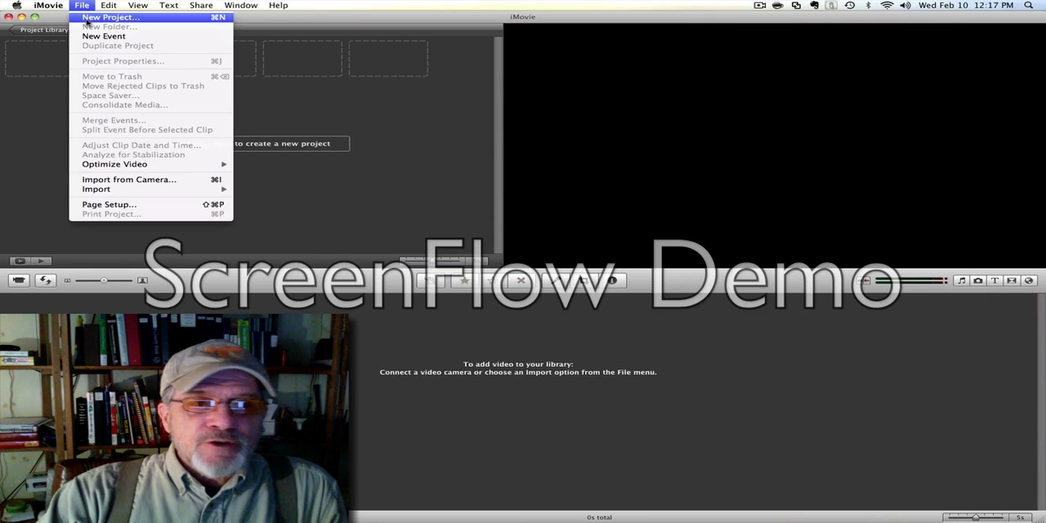
{"action": "left_click", "coordinate": [86, 17]}
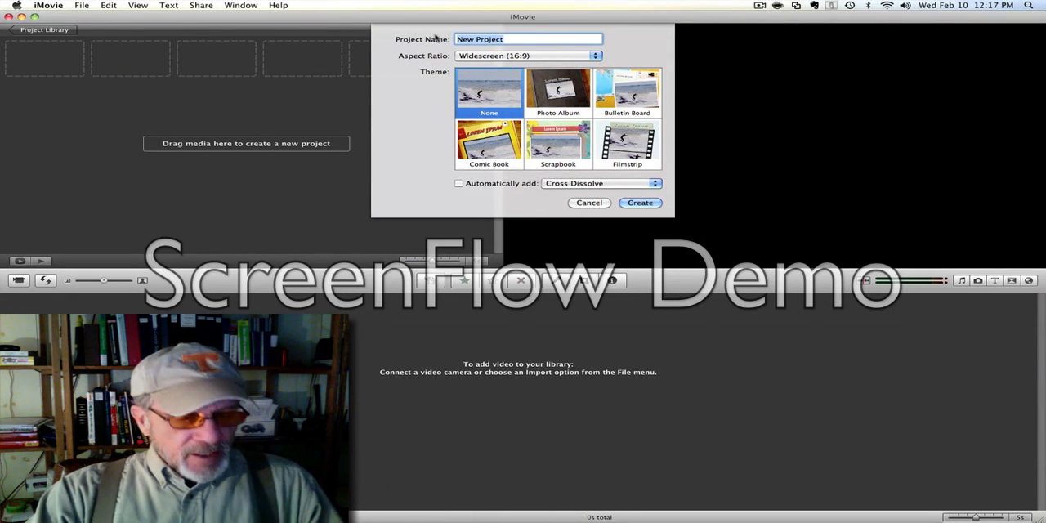
{"action": "type", "text": "How "}
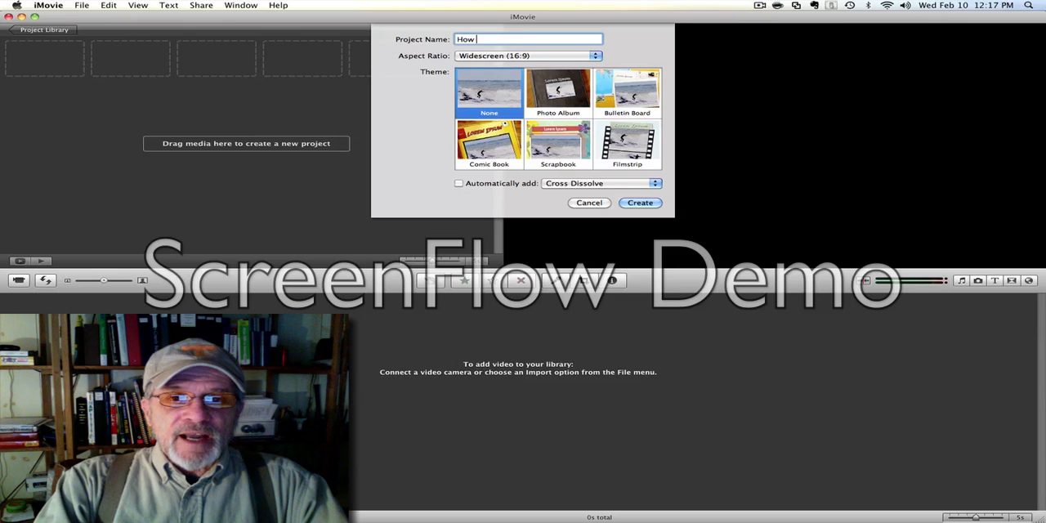
{"action": "type", "text": "To U"}
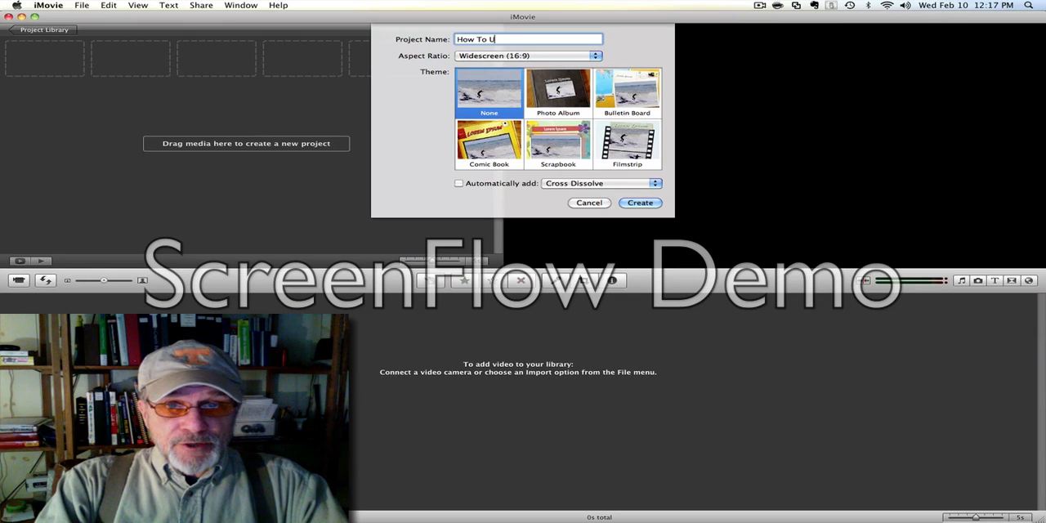
{"action": "type", "text": "se o"}
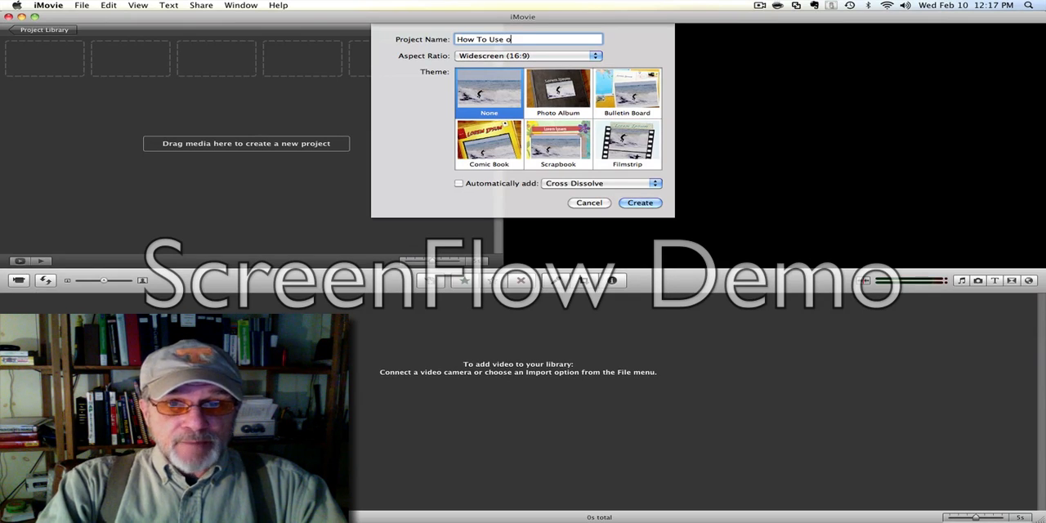
{"action": "key", "text": "BackSpace"}
{"action": "type", "text": "i"}
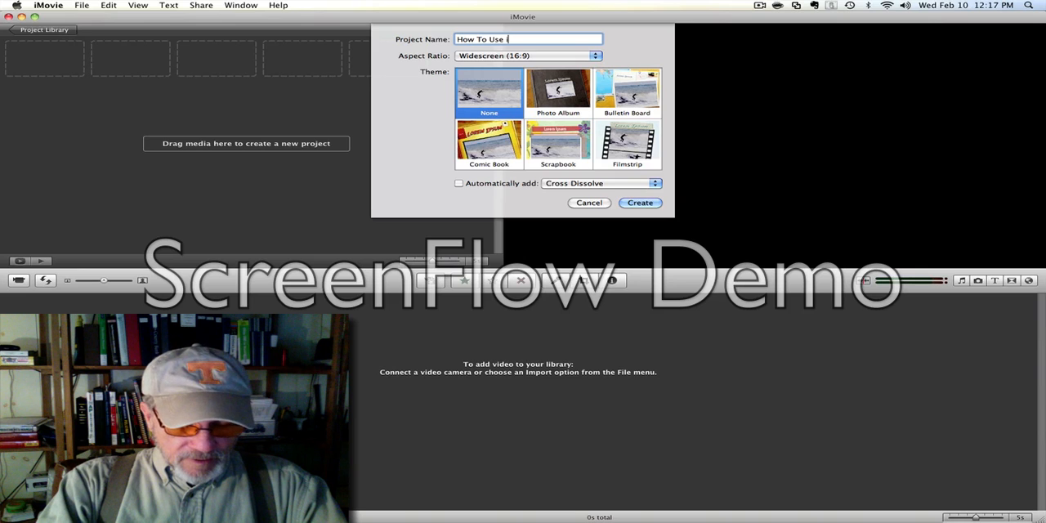
{"action": "type", "text": "Movie"}
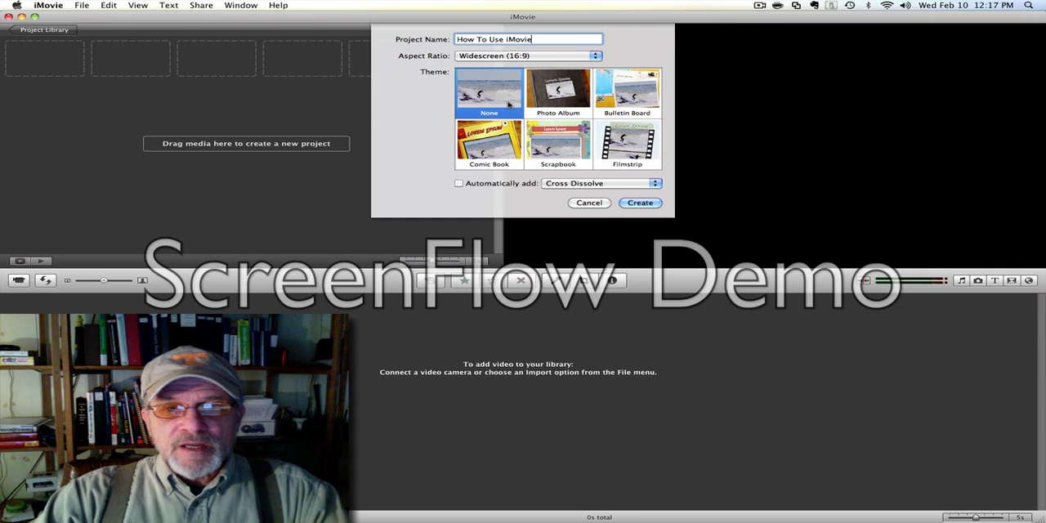
{"action": "left_click", "coordinate": [640, 203]}
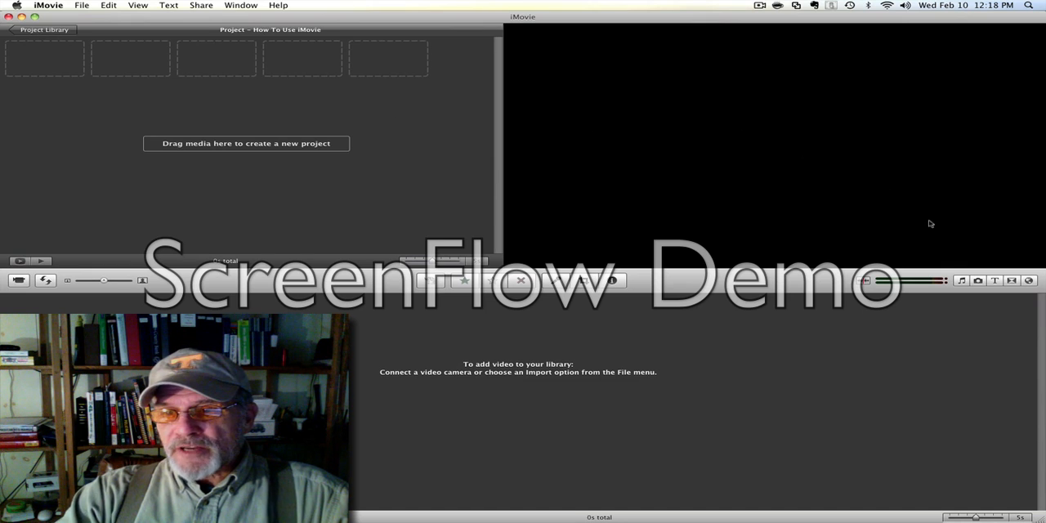
Display the photos of the first "Little Log Cabin In The Woods" album from the iPhoto library.
{"action": "left_click", "coordinate": [978, 281]}
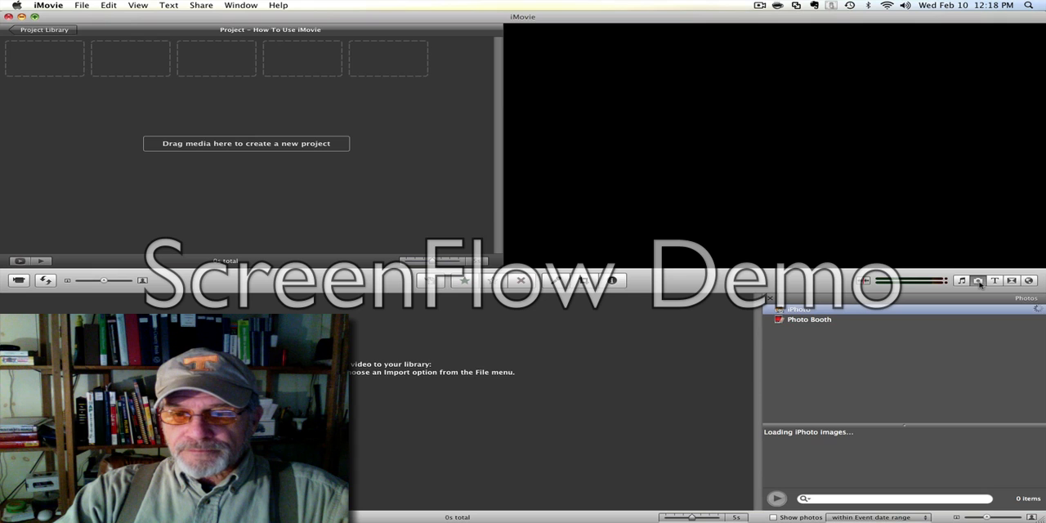
{"action": "left_click", "coordinate": [769, 307]}
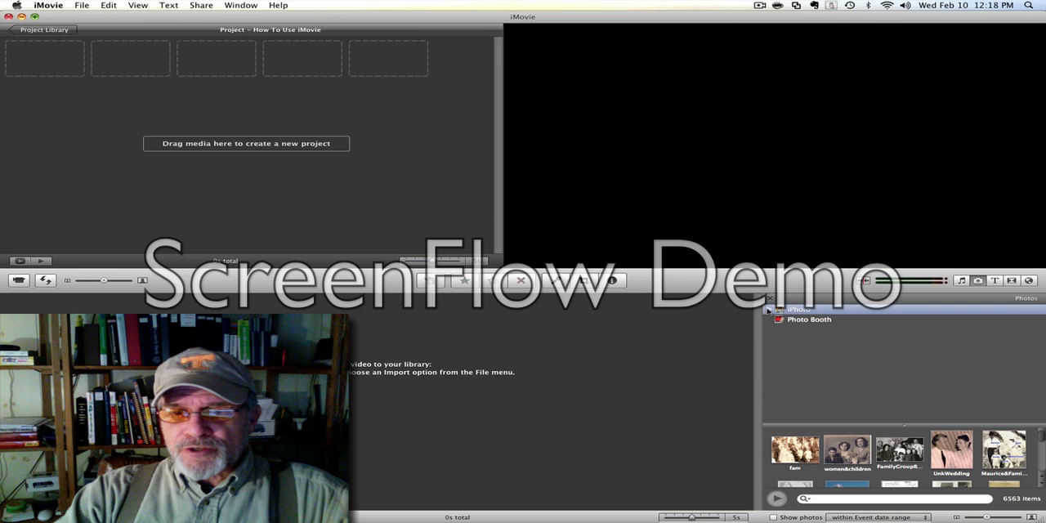
{"action": "left_click", "coordinate": [770, 309]}
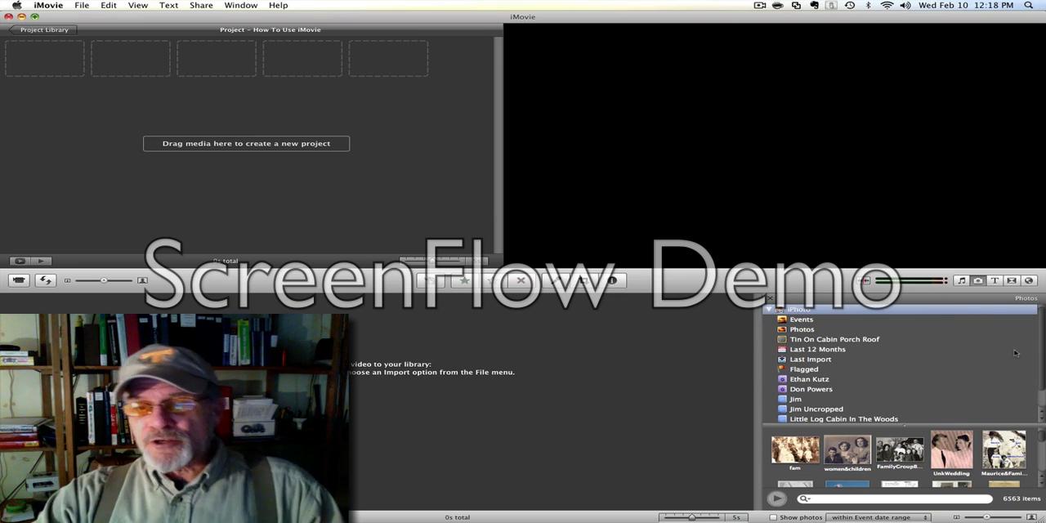
{"action": "scroll", "coordinate": [1039, 336], "scroll_direction": "down", "scroll_amount": 2}
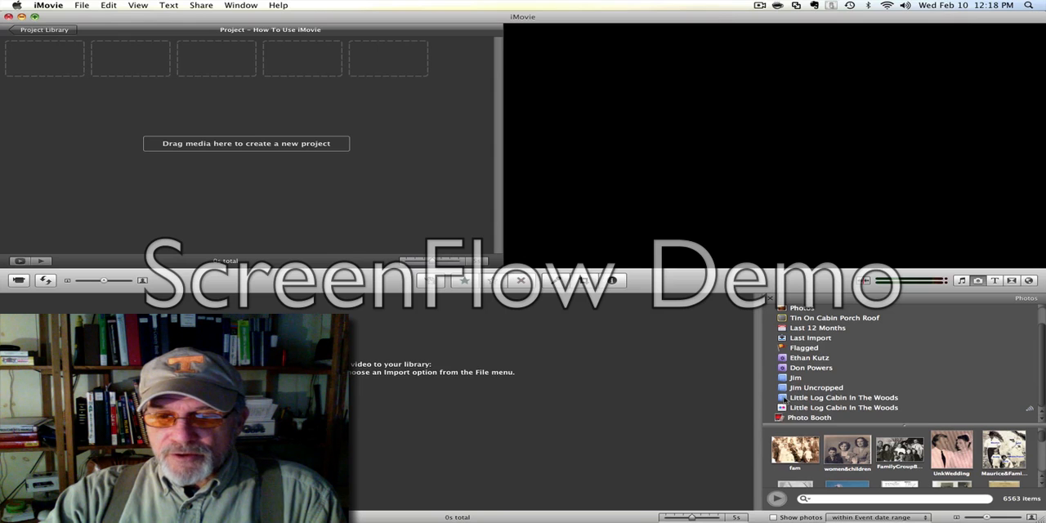
{"action": "left_click", "coordinate": [797, 400]}
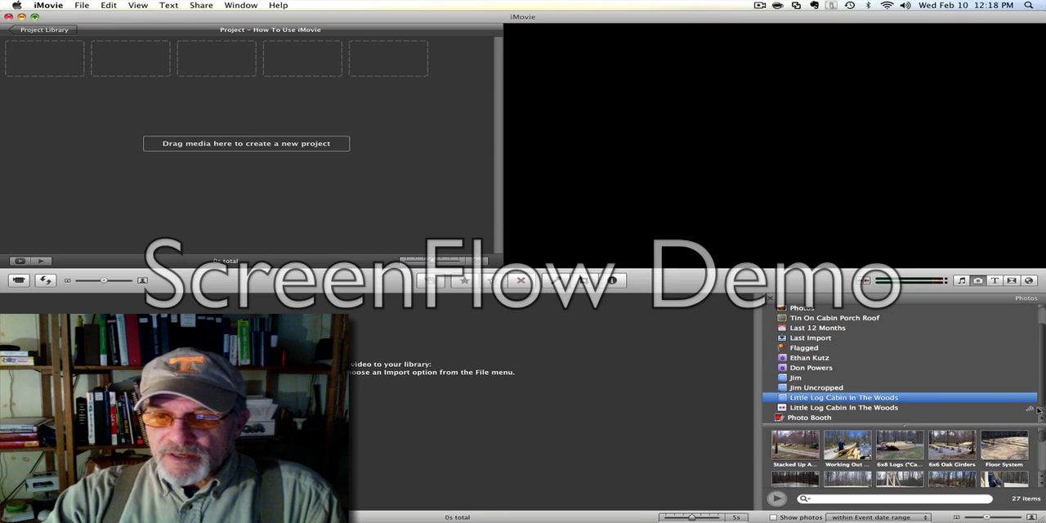
Add the "Full, Compou...", "Stone Underpi...", "Front Steps" and last two album photos together to the empty project.
{"action": "scroll", "coordinate": [1042, 442], "scroll_direction": "down", "scroll_amount": 5}
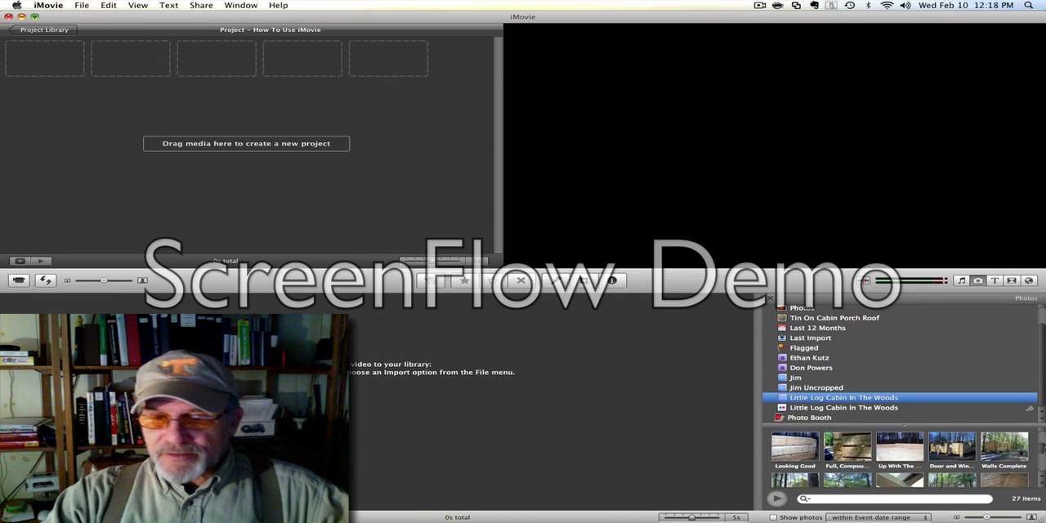
{"action": "scroll", "coordinate": [899, 453], "scroll_direction": "up", "scroll_amount": 1}
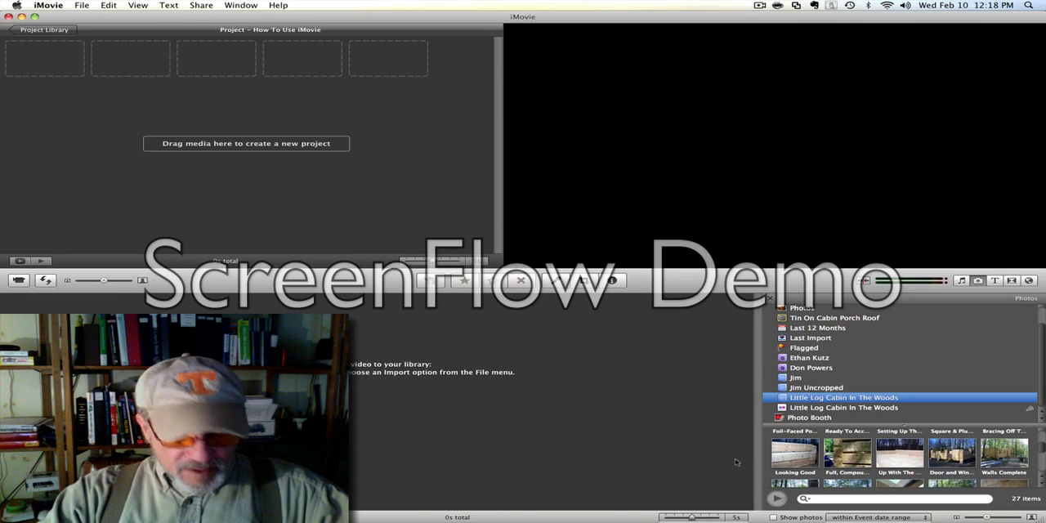
{"action": "left_click", "coordinate": [827, 454]}
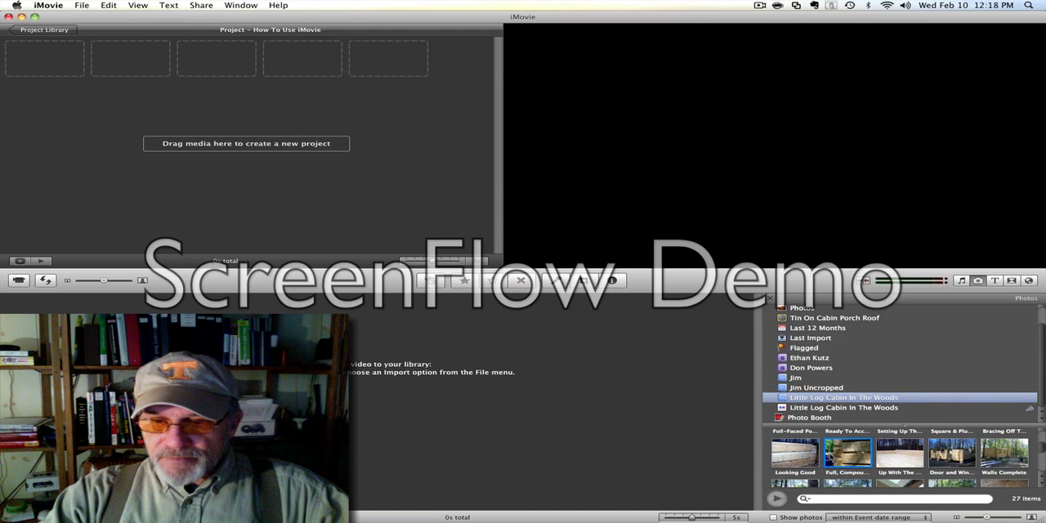
{"action": "scroll", "coordinate": [1043, 451], "scroll_direction": "down", "scroll_amount": 3}
{"action": "scroll", "coordinate": [1042, 458], "scroll_direction": "down", "scroll_amount": 2}
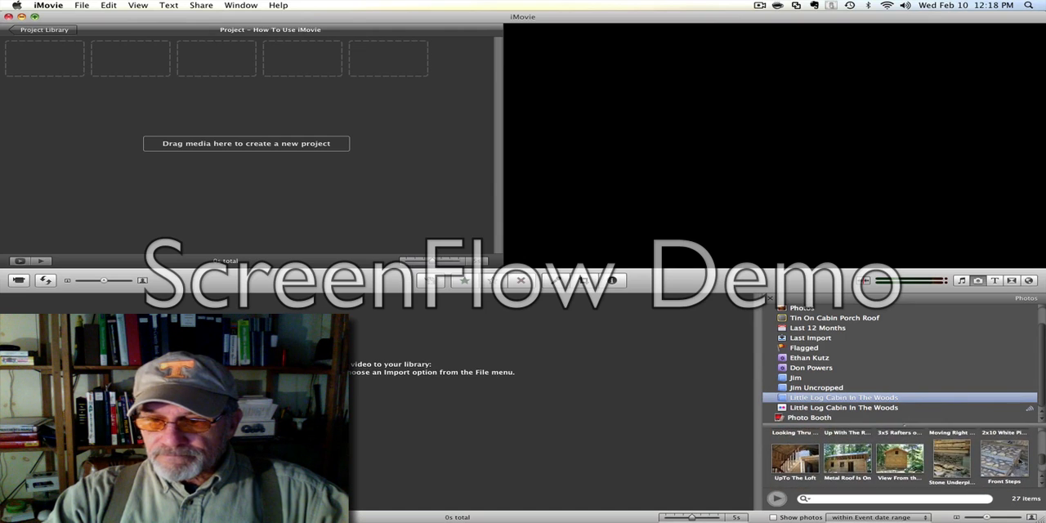
{"action": "left_click", "coordinate": [964, 460], "text": "super"}
{"action": "left_click", "coordinate": [988, 469], "text": "super"}
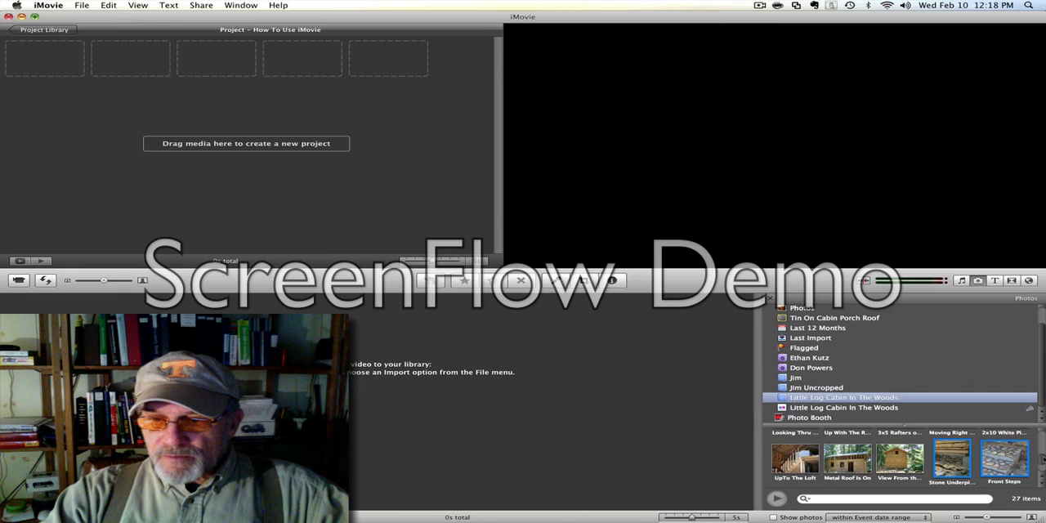
{"action": "scroll", "coordinate": [1043, 458], "scroll_direction": "down", "scroll_amount": 1}
{"action": "left_click", "coordinate": [793, 479], "text": "super"}
{"action": "left_click", "coordinate": [853, 477], "text": "super"}
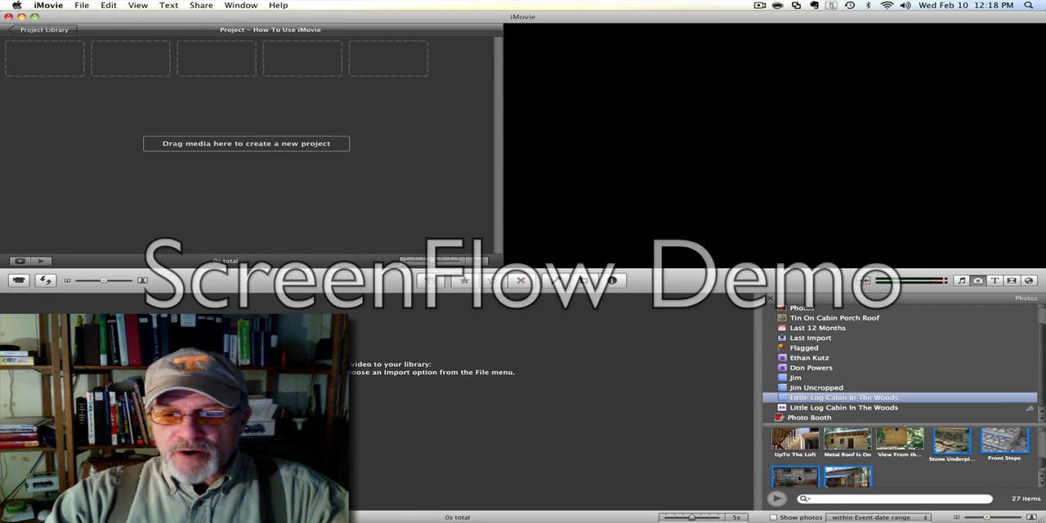
{"action": "left_click_drag", "start_coordinate": [800, 477], "coordinate": [245, 127]}
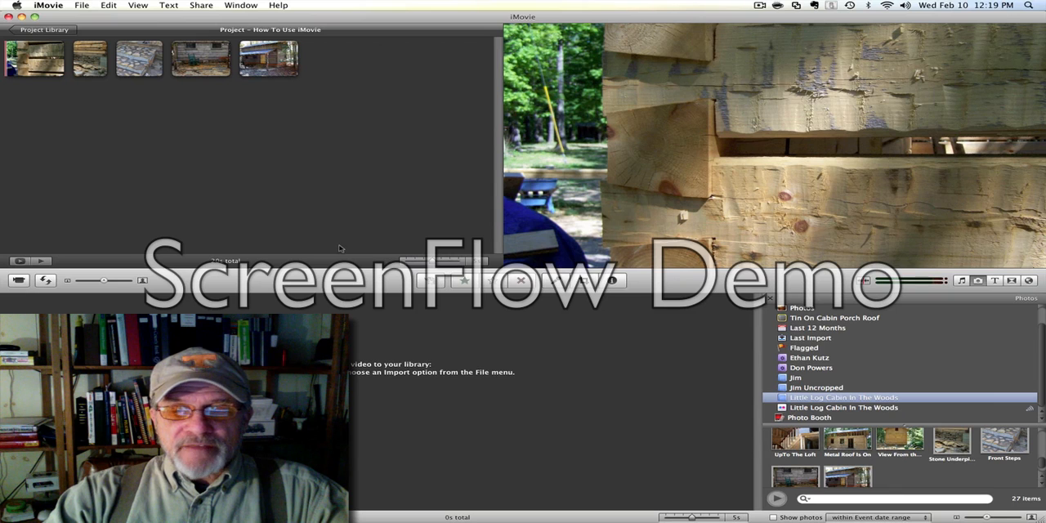
Add the iTunes song "Worried Man" as background music for the whole project and play the result from the beginning.
{"action": "left_click", "coordinate": [961, 283]}
{"action": "left_click", "coordinate": [962, 282]}
{"action": "left_click", "coordinate": [963, 284]}
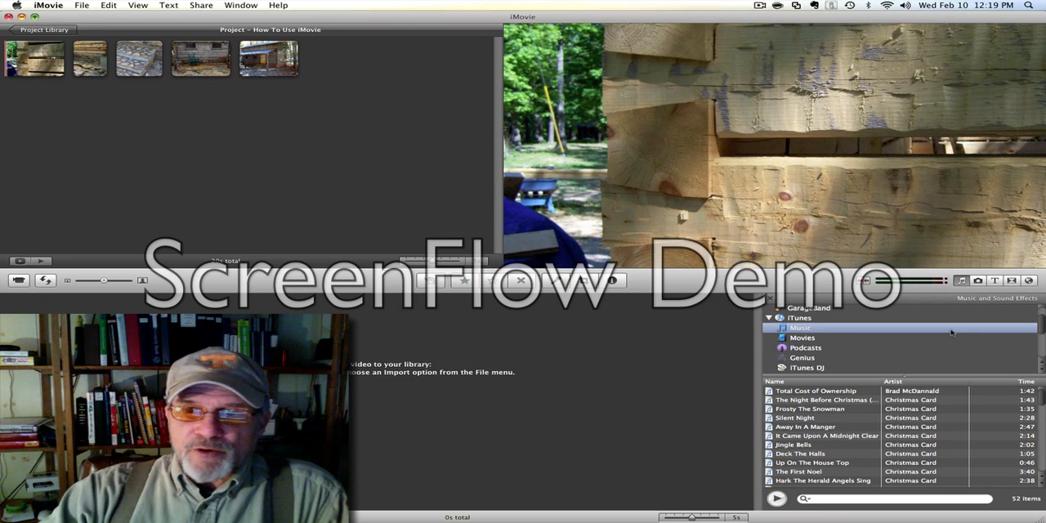
{"action": "left_click_drag", "start_coordinate": [1043, 326], "coordinate": [1042, 349]}
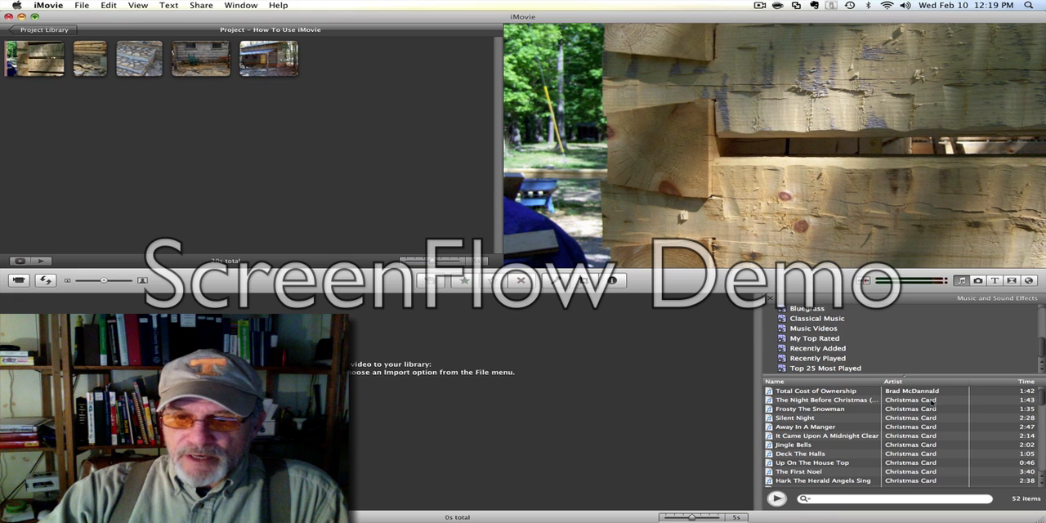
{"action": "left_click_drag", "start_coordinate": [1042, 400], "coordinate": [1043, 463]}
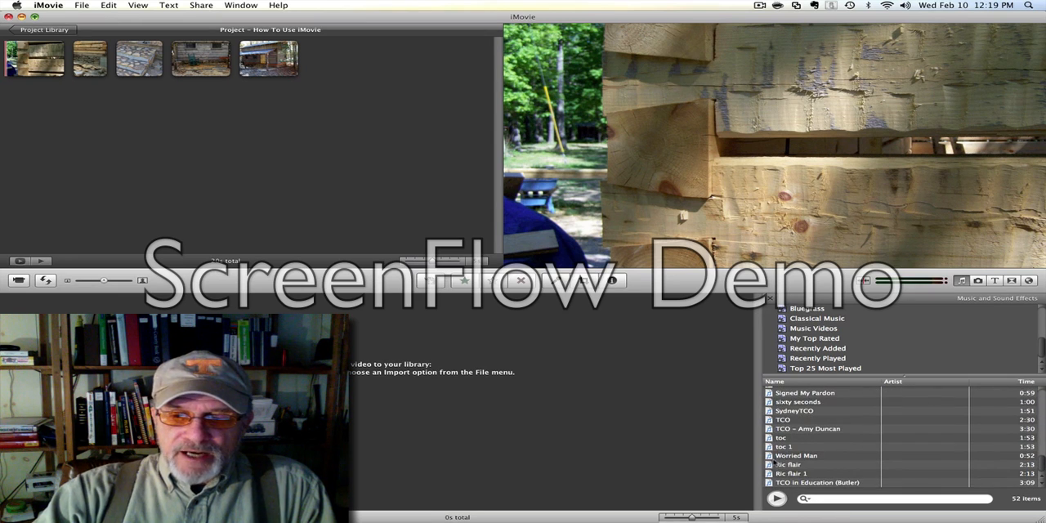
{"action": "left_click_drag", "start_coordinate": [770, 456], "coordinate": [389, 183]}
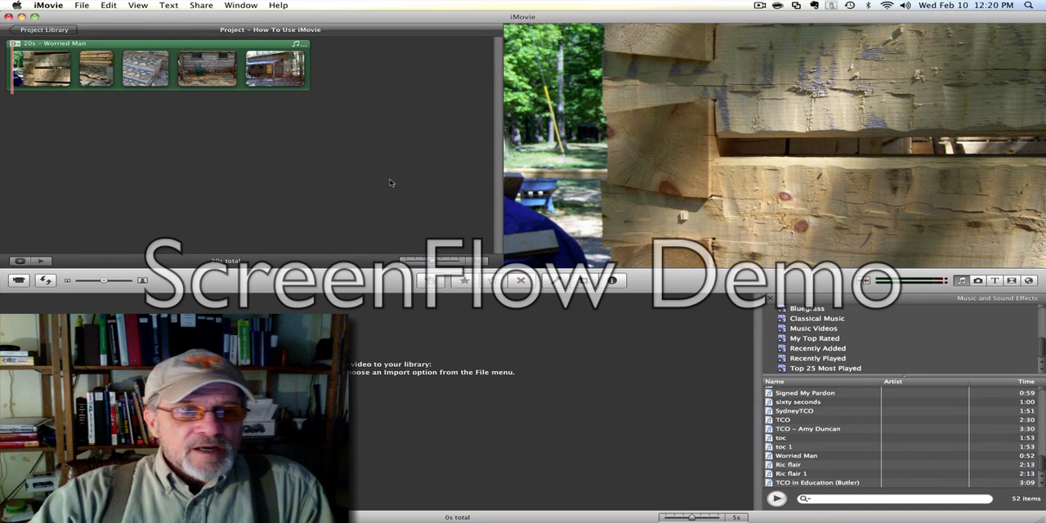
{"action": "left_click", "coordinate": [41, 261]}
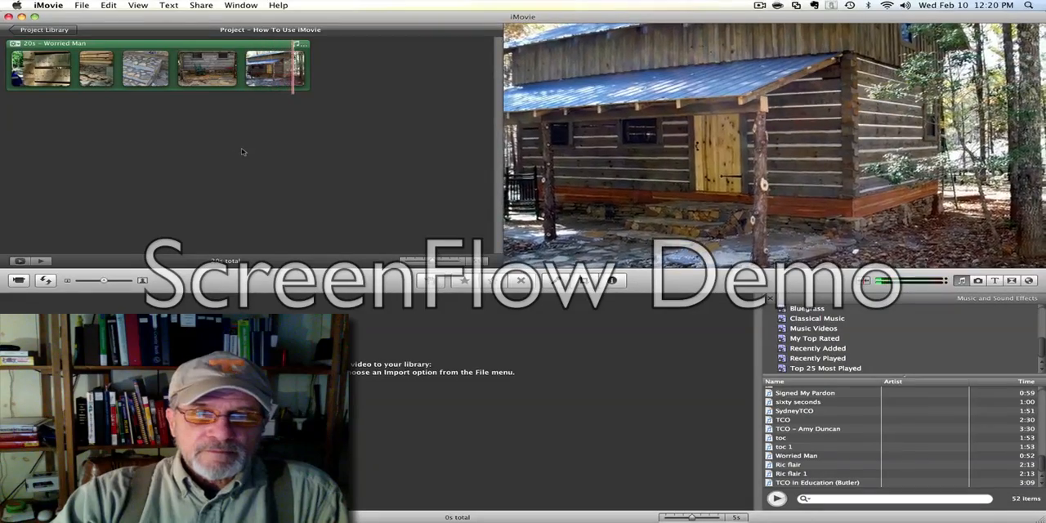
Start publishing the project to YouTube, enter the account password and choose the Howto & Style category.
{"action": "left_click", "coordinate": [208, 7]}
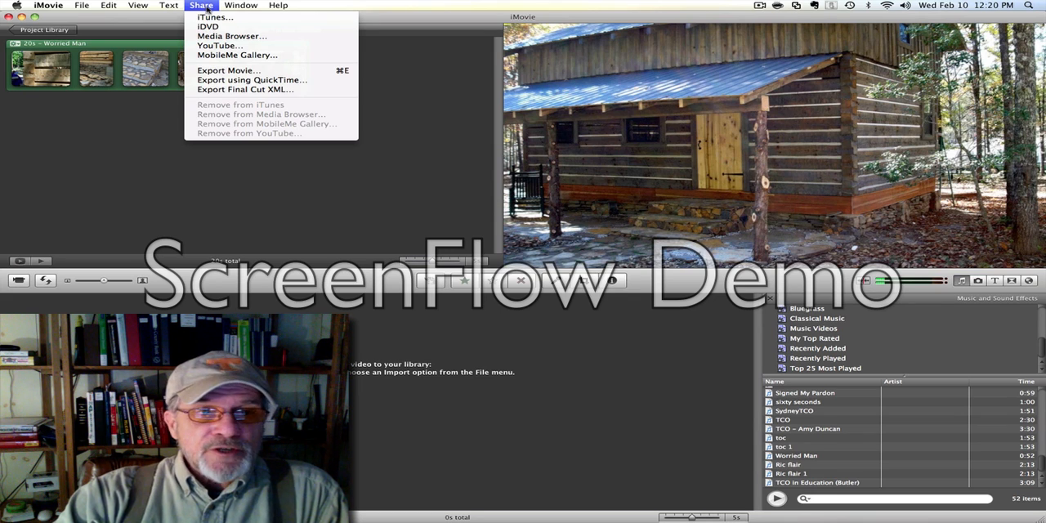
{"action": "left_click", "coordinate": [226, 49]}
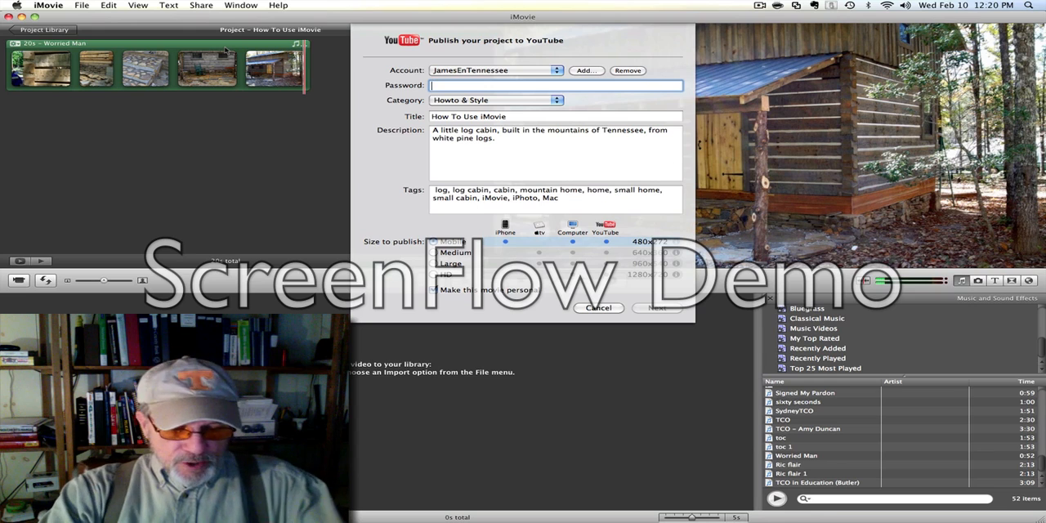
{"action": "type", "text": "********"}
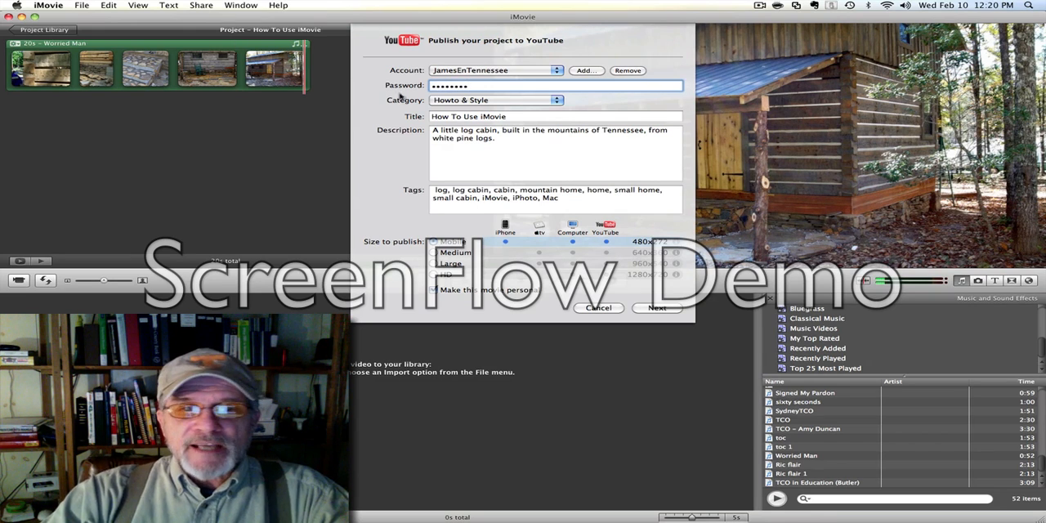
{"action": "left_click", "coordinate": [559, 101]}
{"action": "left_click", "coordinate": [560, 102]}
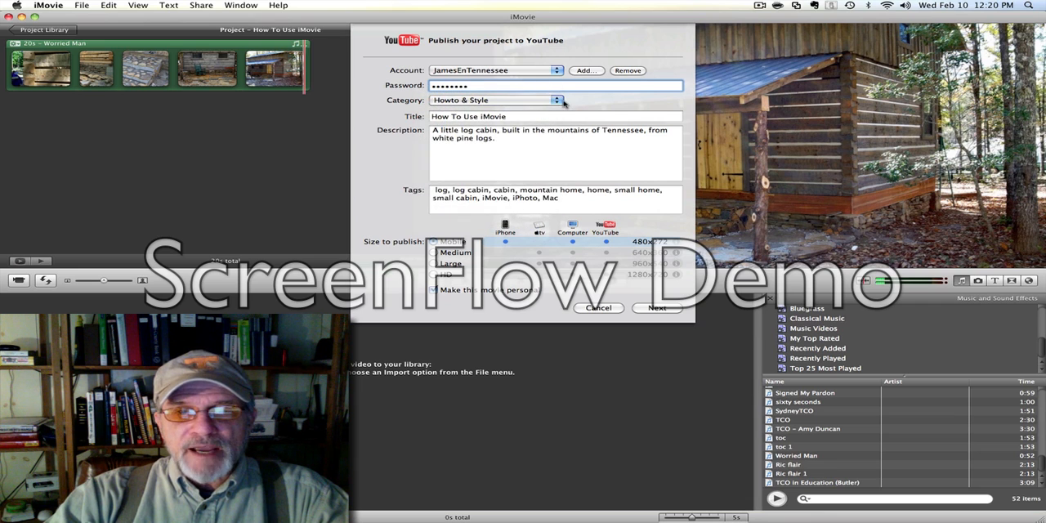
{"action": "left_click", "coordinate": [559, 101]}
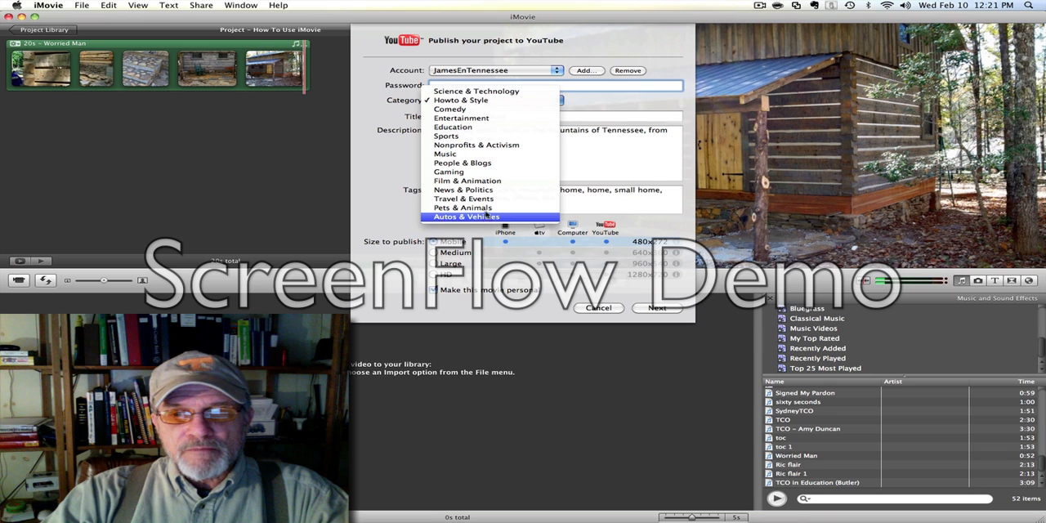
{"action": "left_click", "coordinate": [475, 102]}
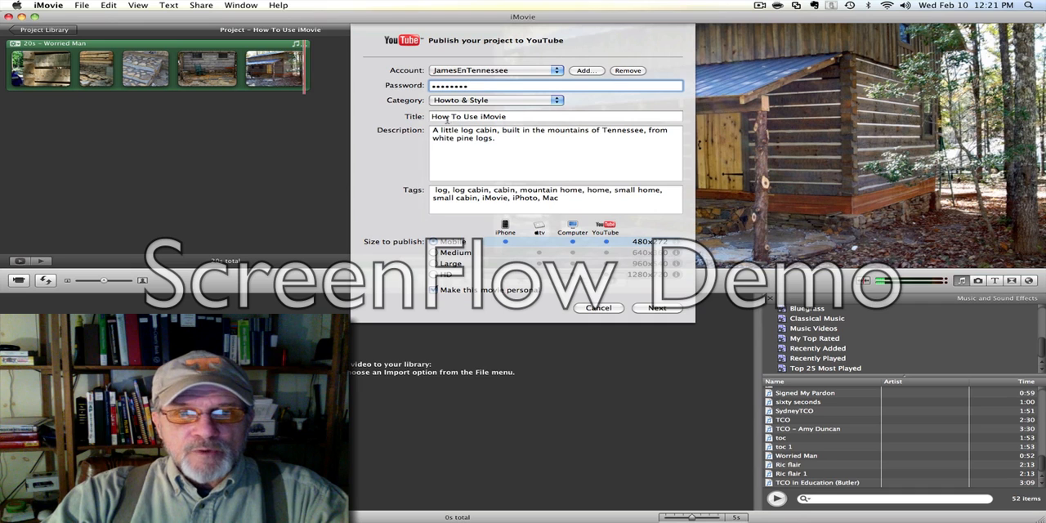